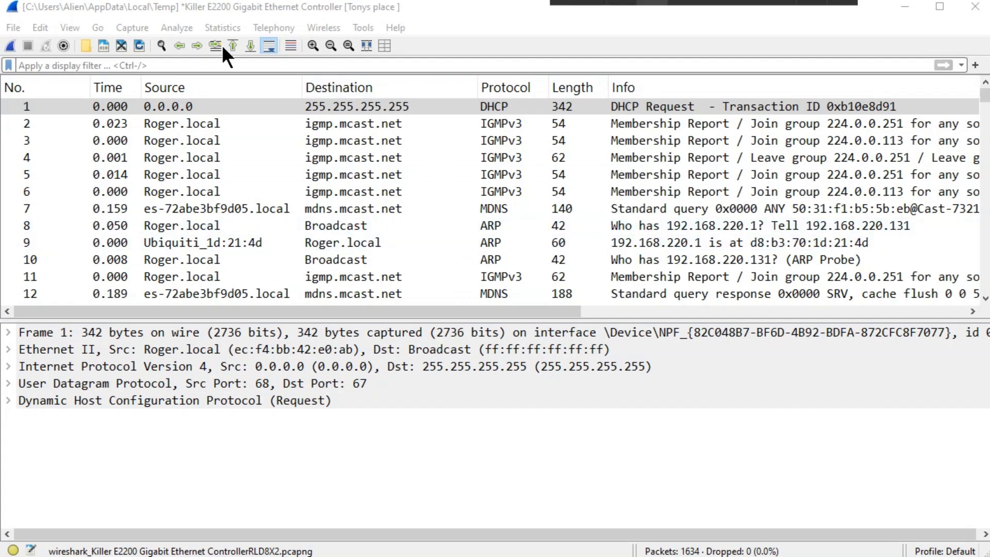
Step: Begin a fresh live capture on the Ethernet adapter, discarding the earlier unsaved packets
left_click(11, 43)
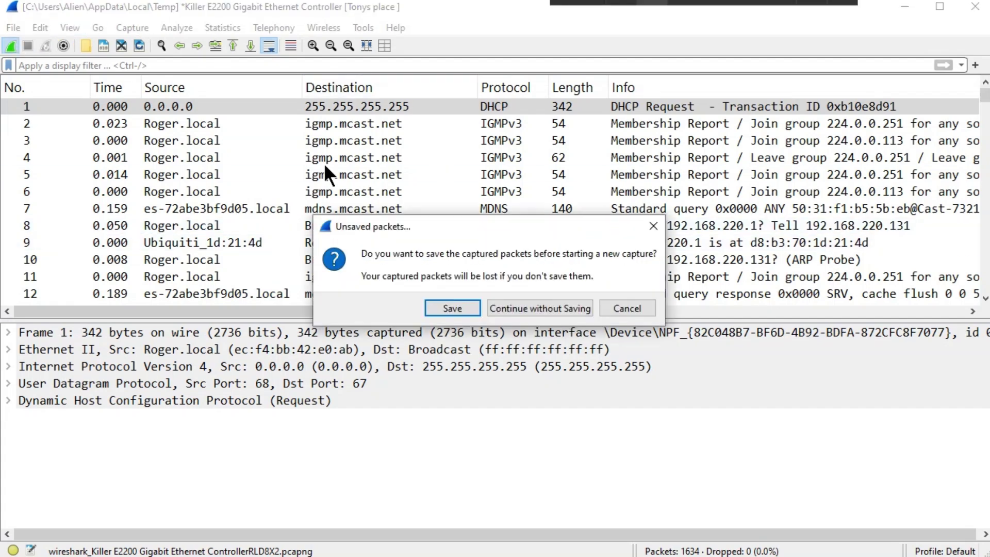
left_click(528, 307)
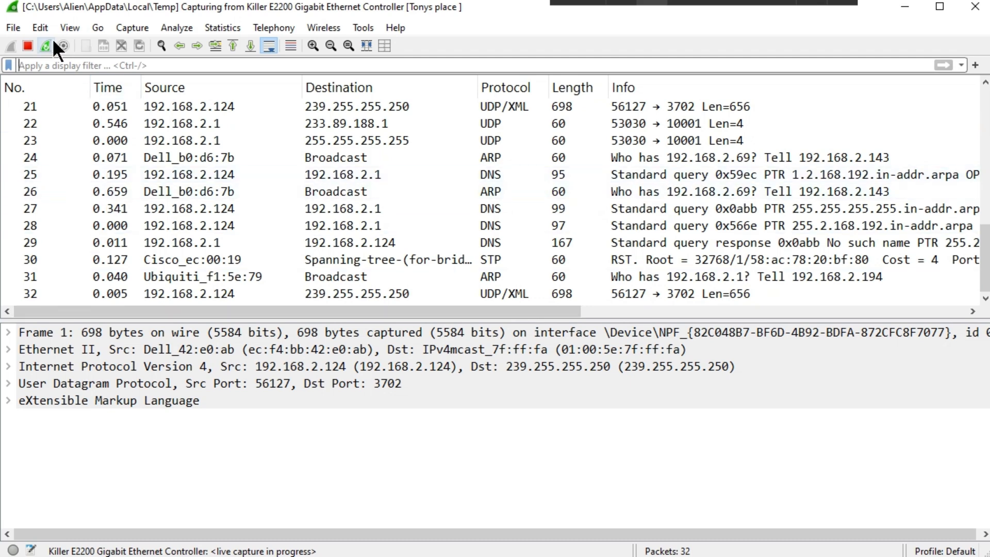
Step: Restart the running capture from zero, continuing without saving the gathered packets
left_click(47, 45)
left_click(511, 304)
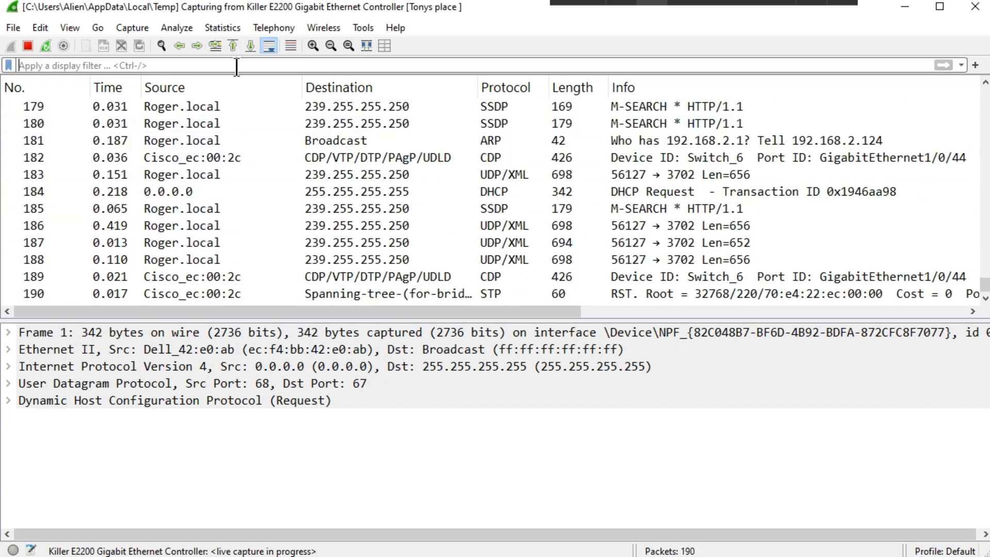
type("dhcp")
Step: Apply the 'dhcp' display filter so only DHCP packets are listed
key("Return")
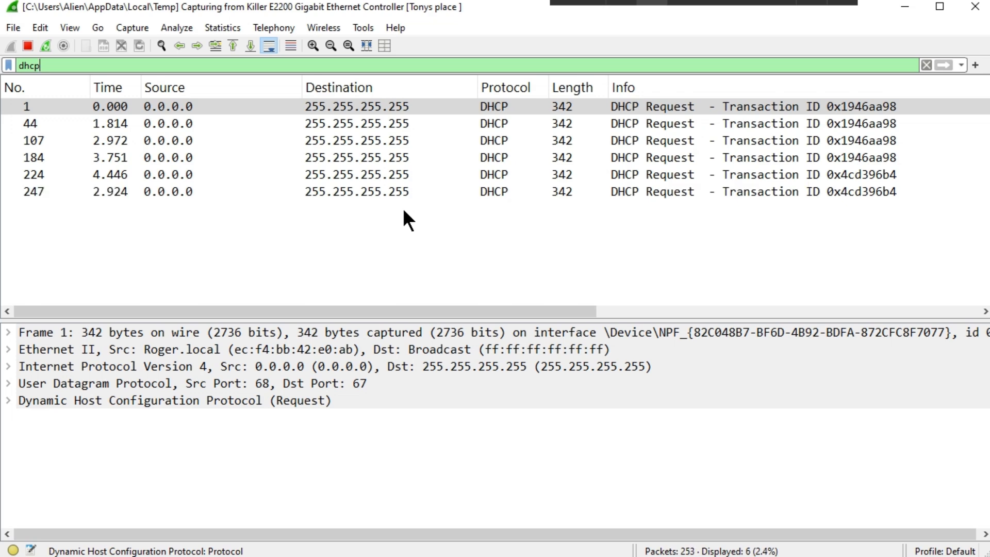
Step: View the capture's Endpoints statistics limited to IPv4 addresses
left_click(222, 27)
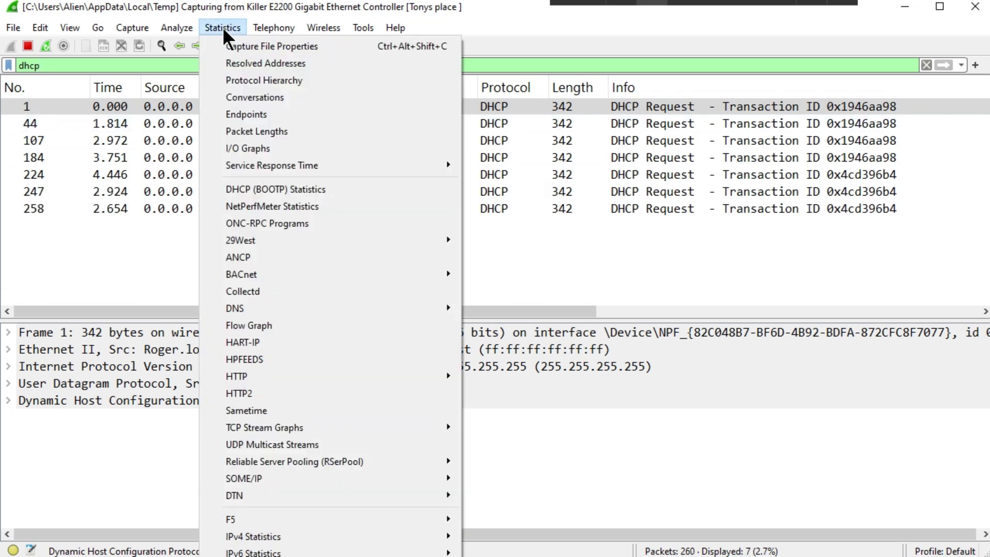
left_click(247, 114)
left_click(547, 59)
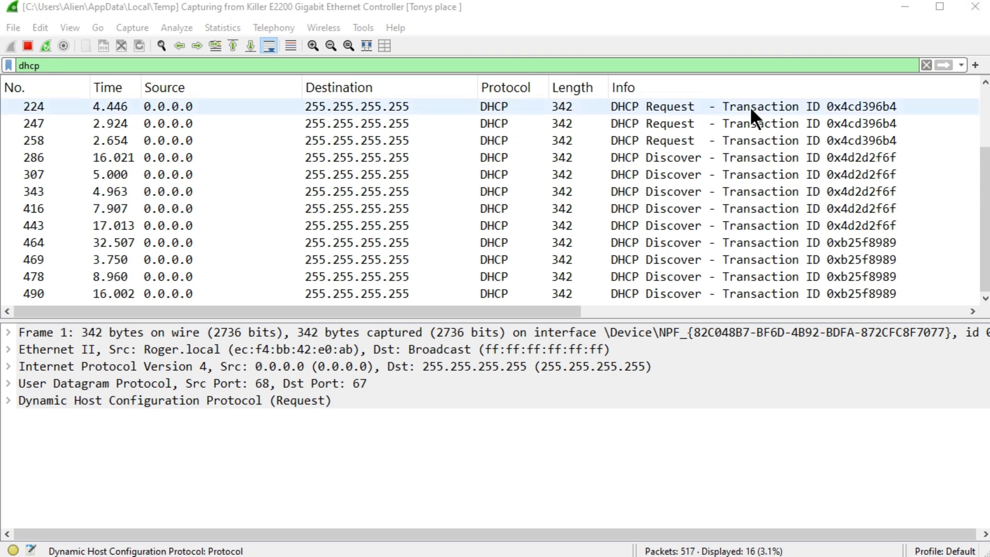
mouse_move(984, 177)
left_mouse_down()
mouse_move(987, 109)
mouse_move(988, 202)
left_mouse_up()
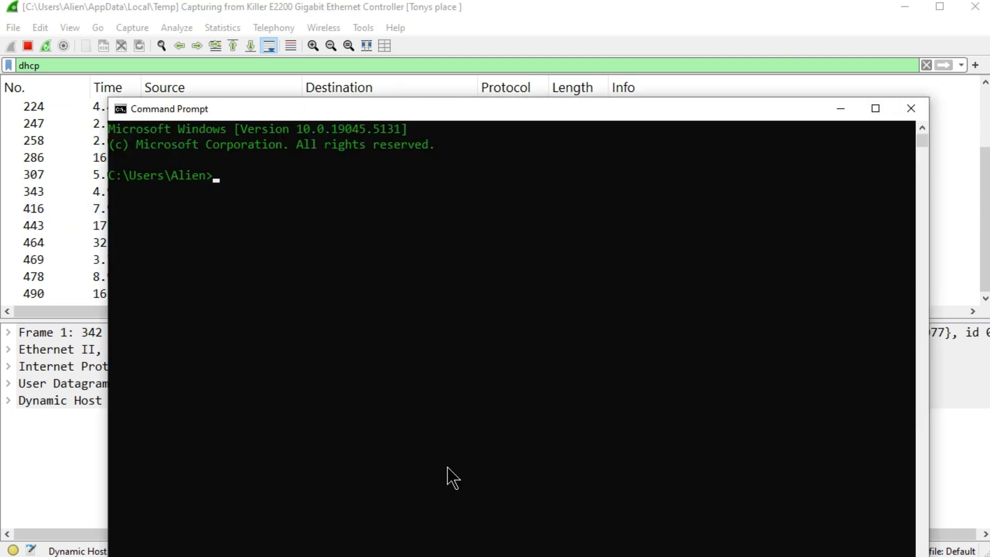
type("ipconfig ")
type("/release")
Step: Run ipconfig /release and /renew, watching Wireshark log the DHCP Offer, Request and ACK for 192.168.220.131
key("Return")
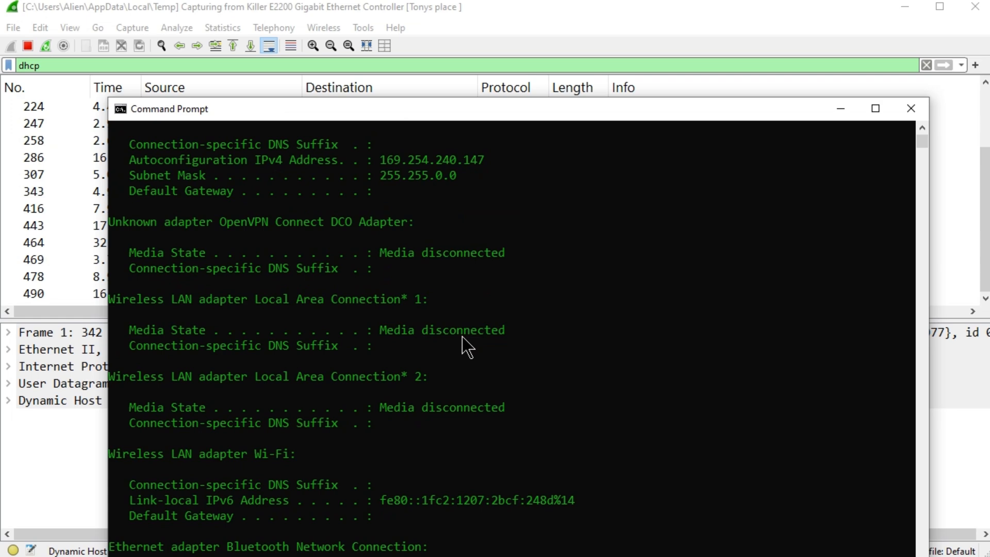
type("ipconfig /renew")
key("Return")
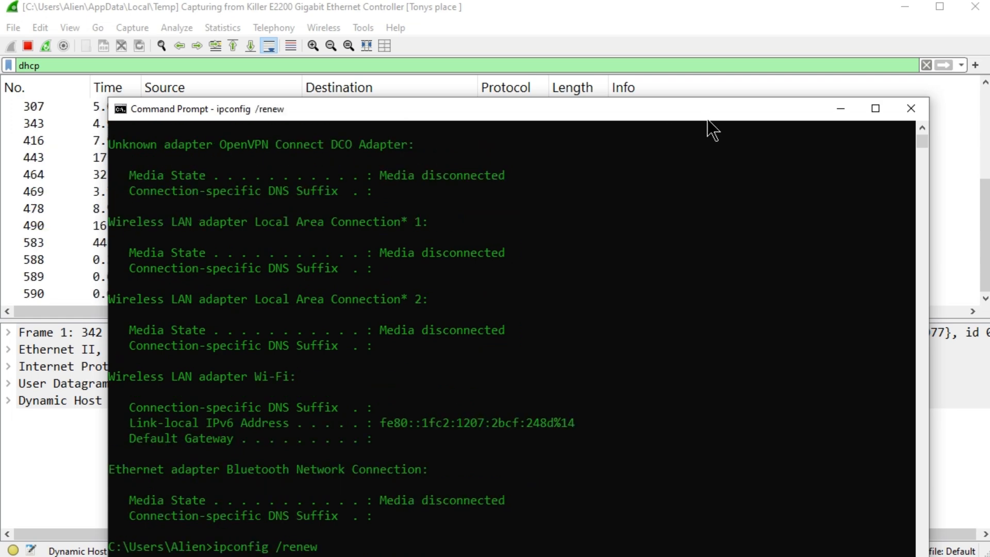
left_click(839, 108)
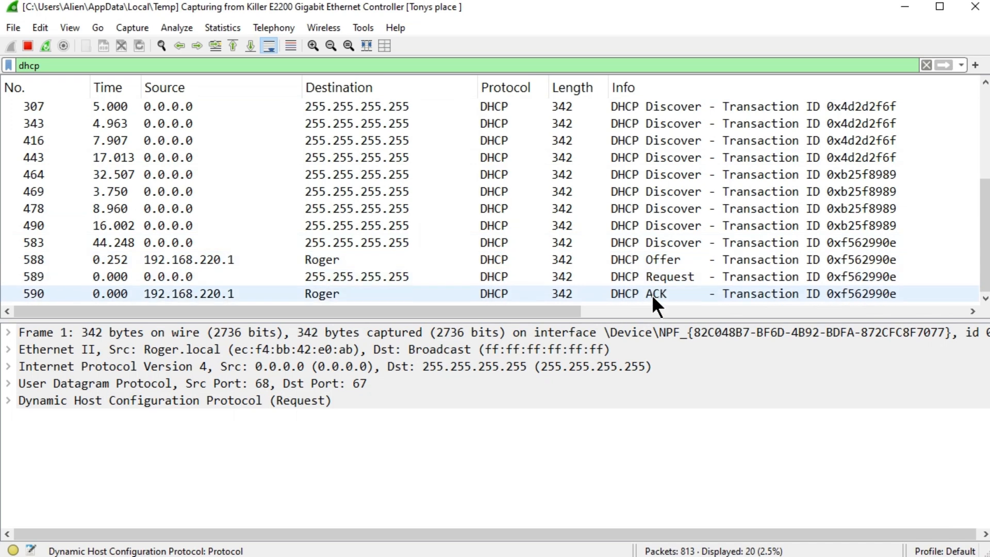
key("alt+Tab")
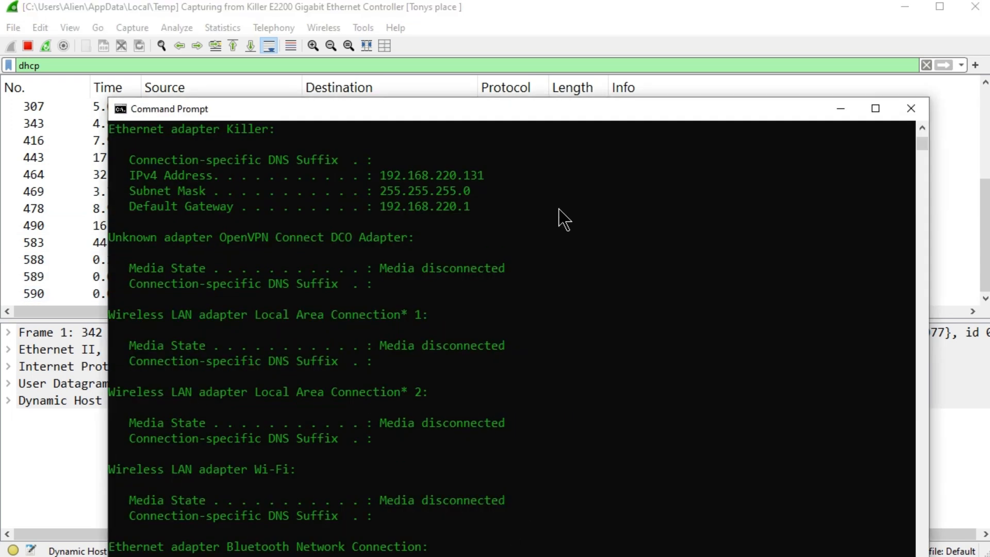
Step: Run ipconfig again and highlight the renewed IPv4 address 192.168.220.131
mouse_move(566, 115)
left_mouse_down()
mouse_move(616, 59)
mouse_move(620, 16)
left_mouse_up()
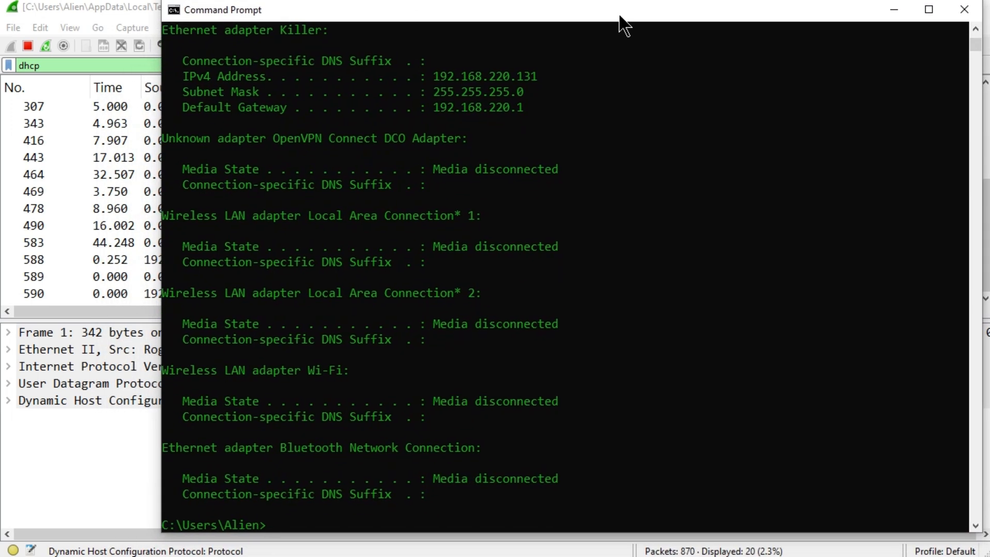
type("ipconfig")
key("Return")
left_click_drag(462, 76, 548, 77)
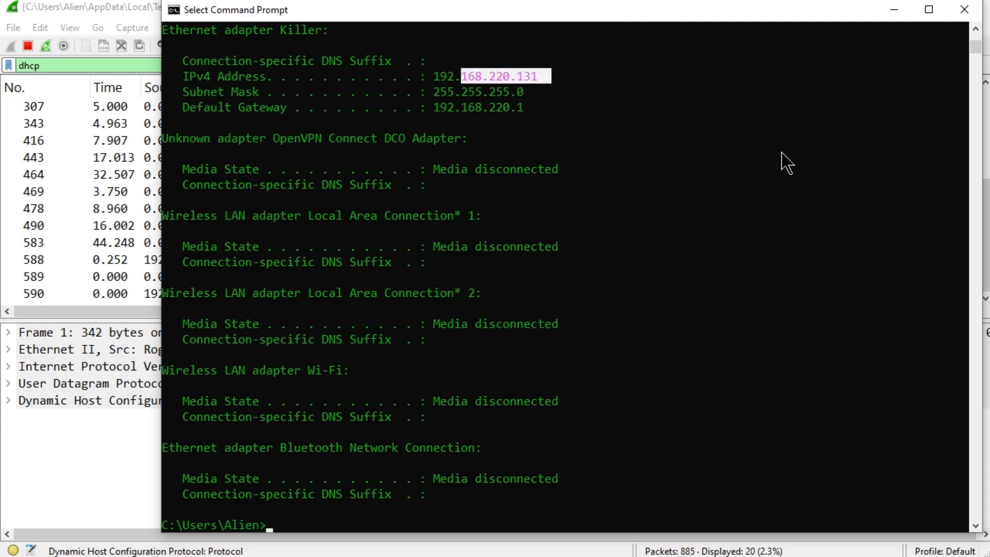
type("ping 8.8.8.")
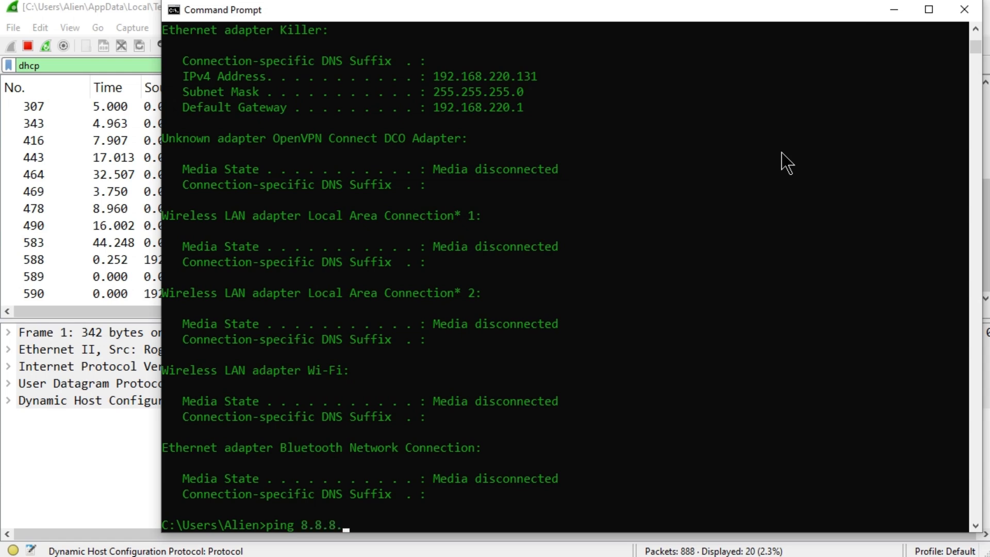
type("8")
Step: Ping 8.8.8.8 and get replies around 10 ms with TTL 119
key("Return")
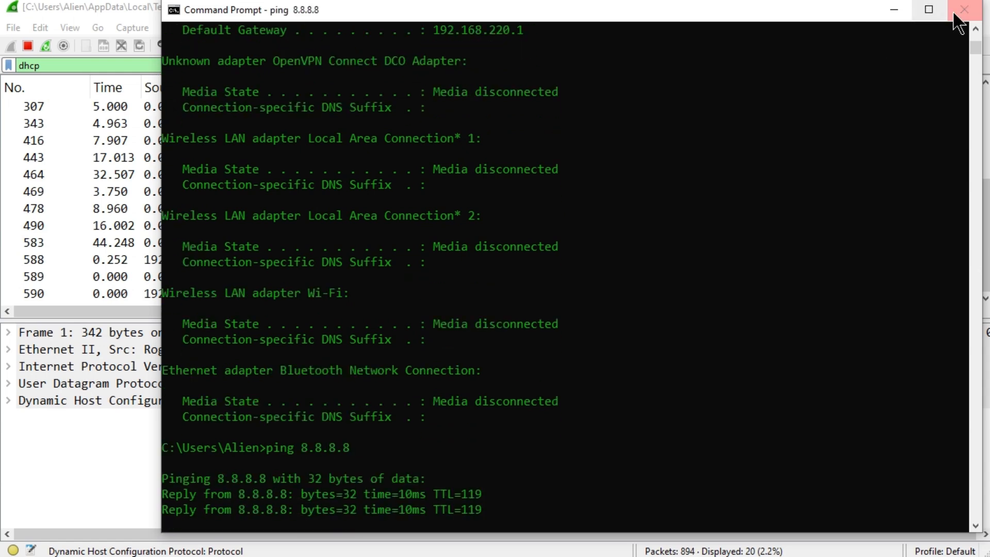